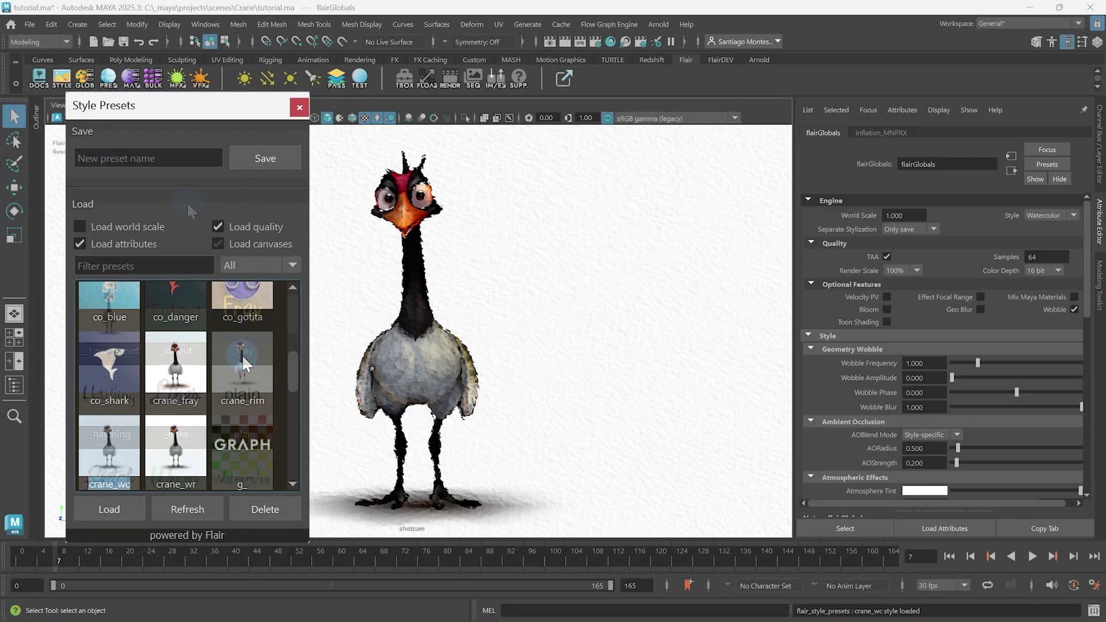
# Apply the crane_rim preset and save the current look as '__new_preset'.
pyautogui.doubleClick(242, 357)
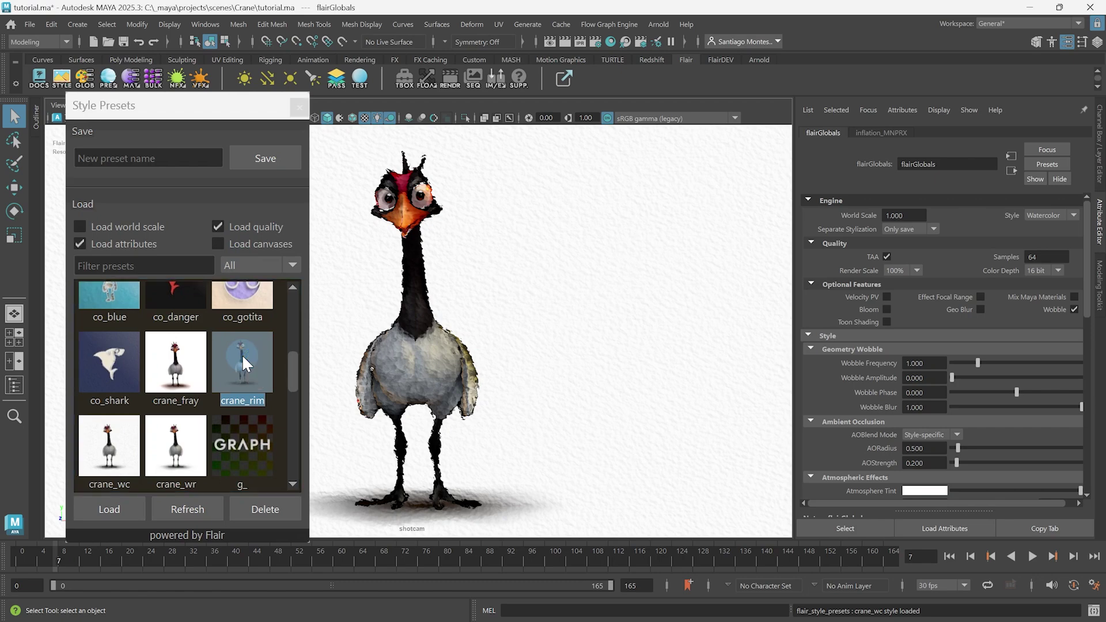
pyautogui.click(147, 158)
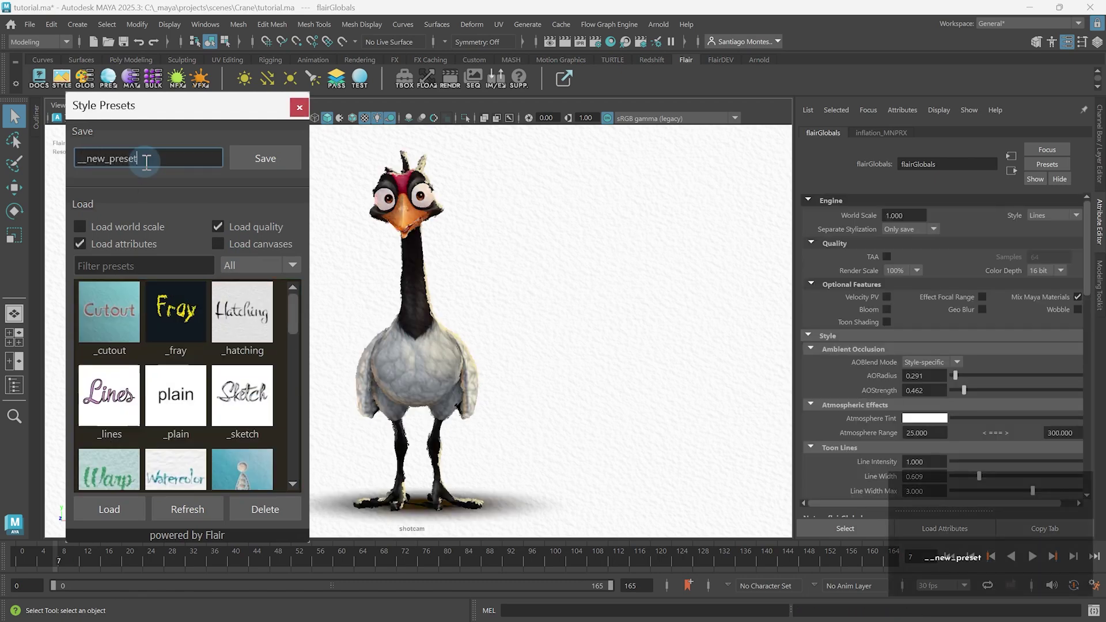
pyautogui.write('__new_preset')
pyautogui.click(248, 156)
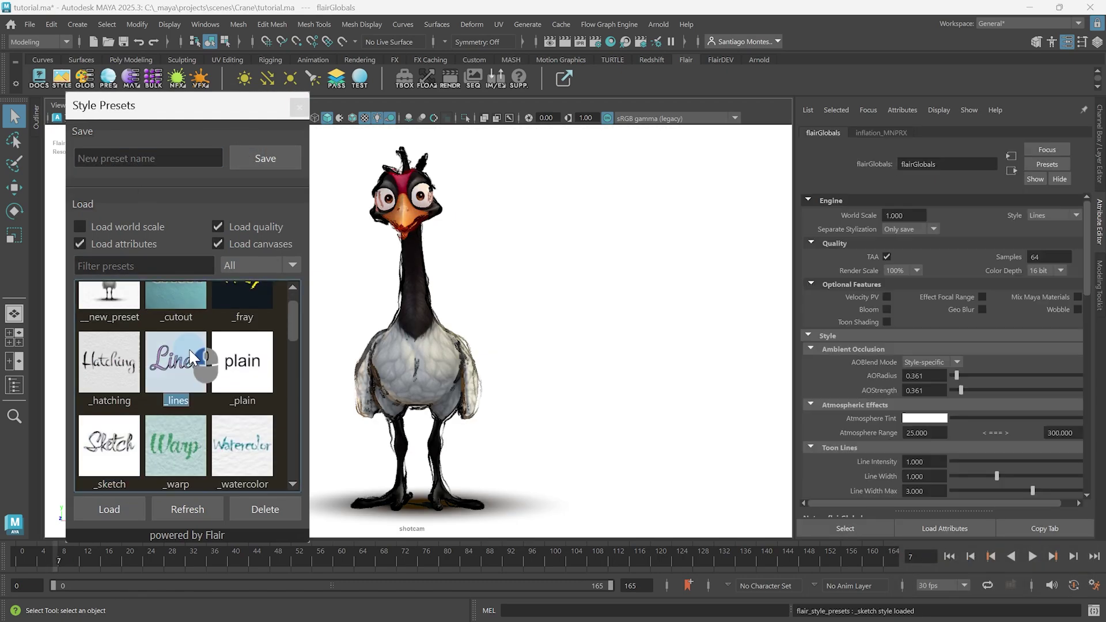
# Try the _lines, crane_fray and Warp-style crane presets on the crane.
pyautogui.scroll(-5, 193, 403)
pyautogui.click(192, 411)
pyautogui.doubleClick(192, 412)
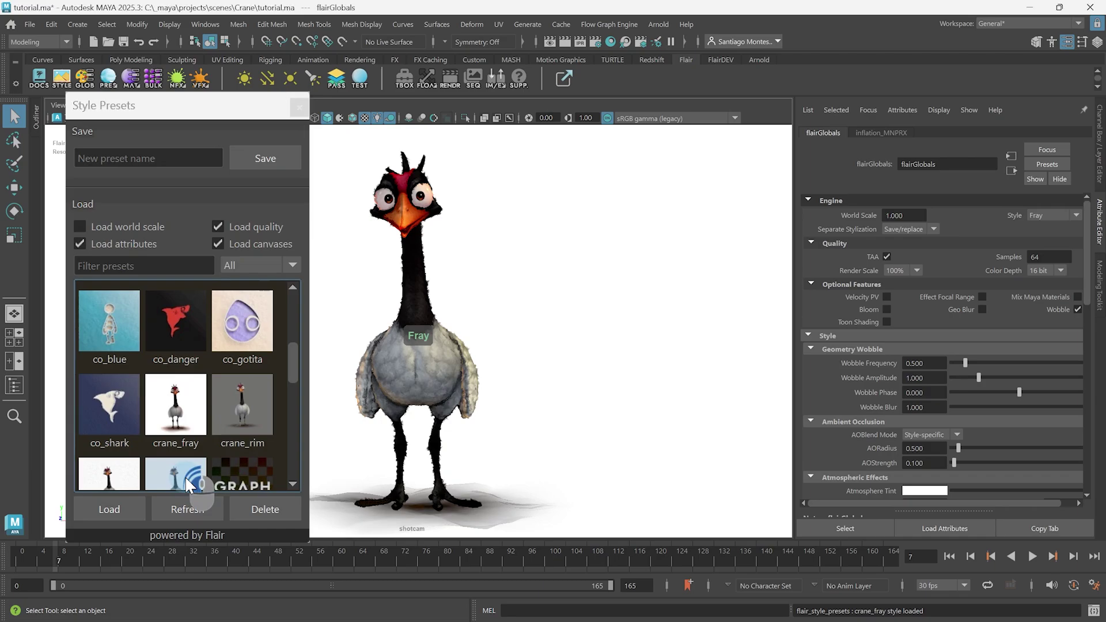
pyautogui.doubleClick(169, 480)
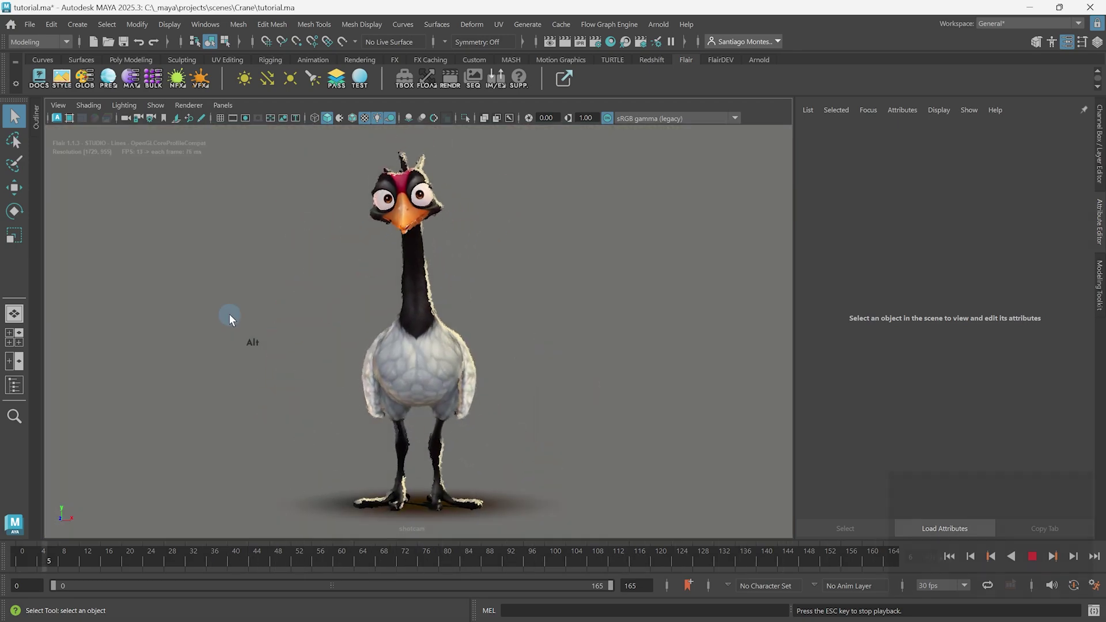
# Stop the crane animation and reopen Style Presets from the Flair shelf's STYLE icon.
pyautogui.hotkey('alt', 'v')
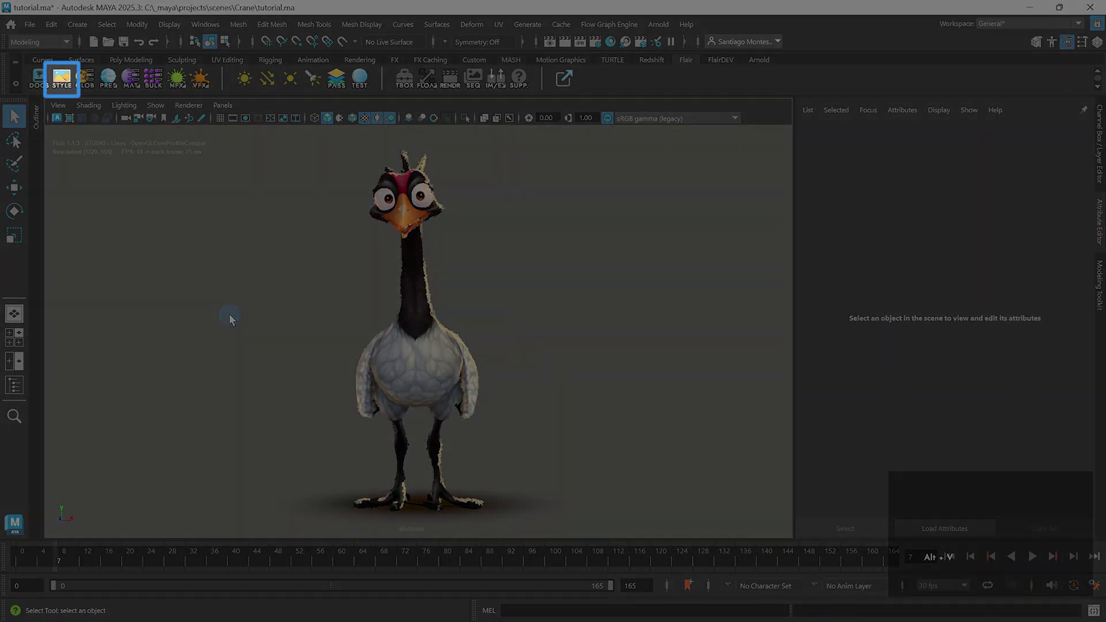
pyautogui.click(64, 82)
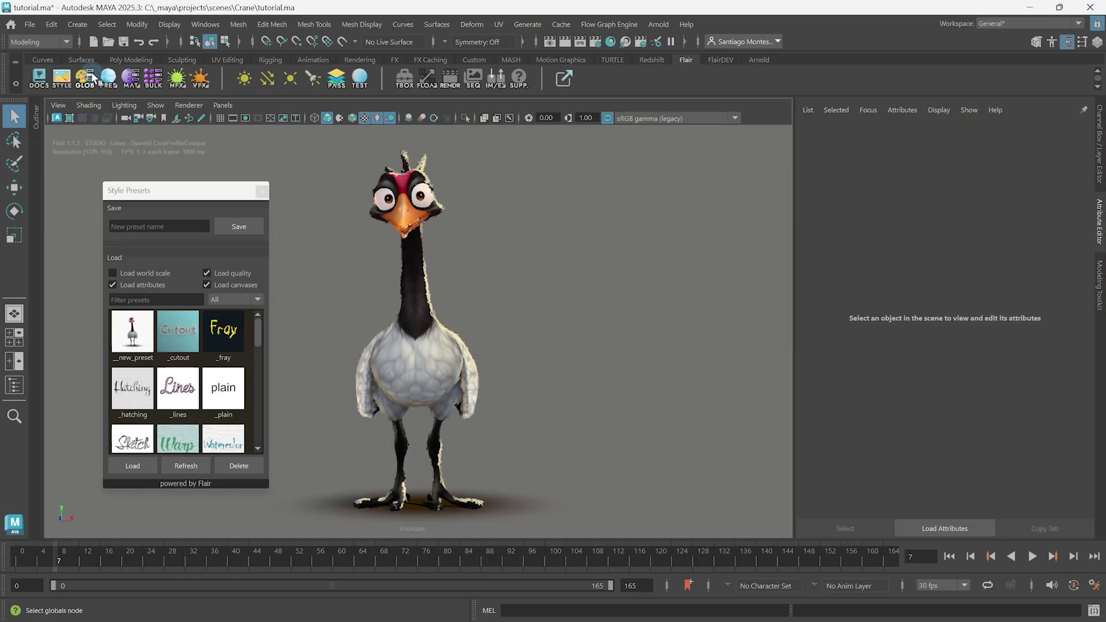
# Show the flairGlobals settings and load the _sketch and _lines presets onto the crane.
pyautogui.click(92, 78)
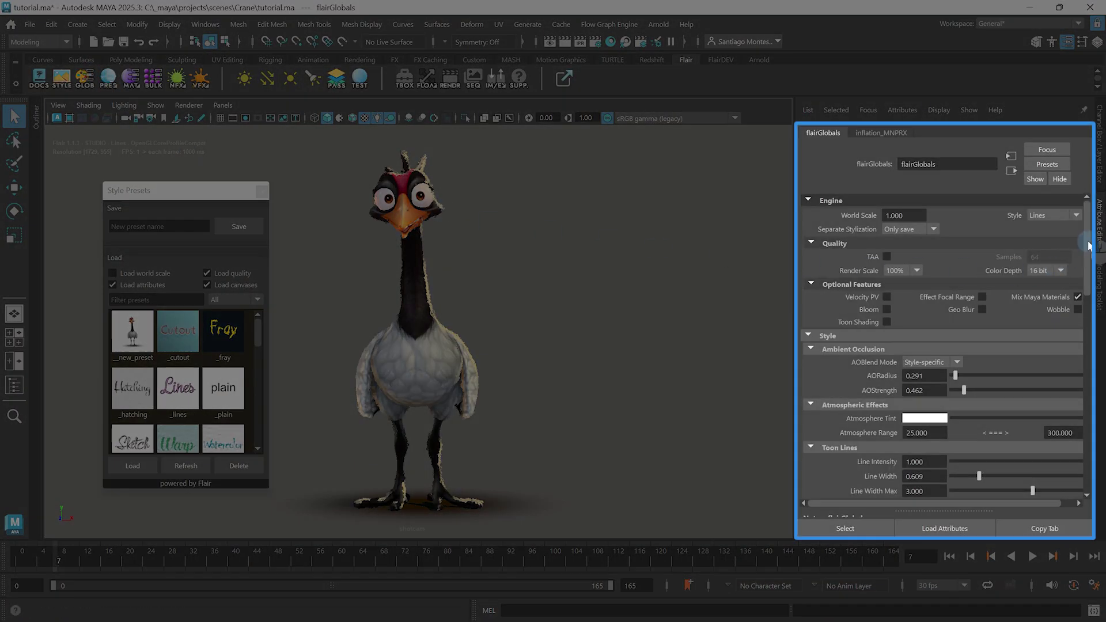
pyautogui.moveTo(1089, 246); pyautogui.dragTo(1089, 369)
pyautogui.click(185, 257)
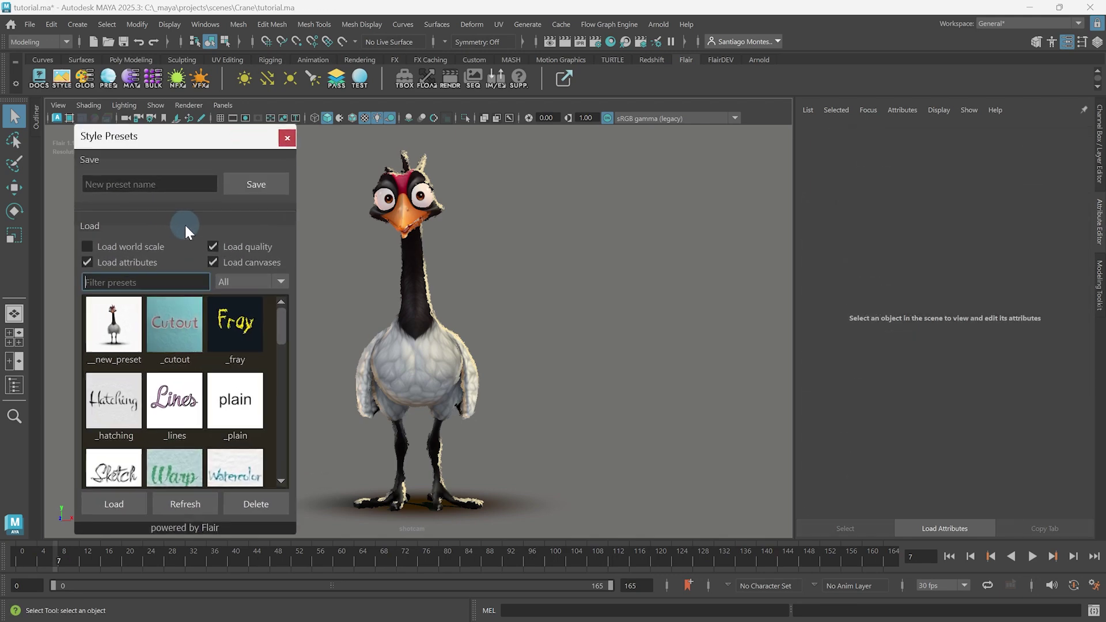
pyautogui.doubleClick(109, 487)
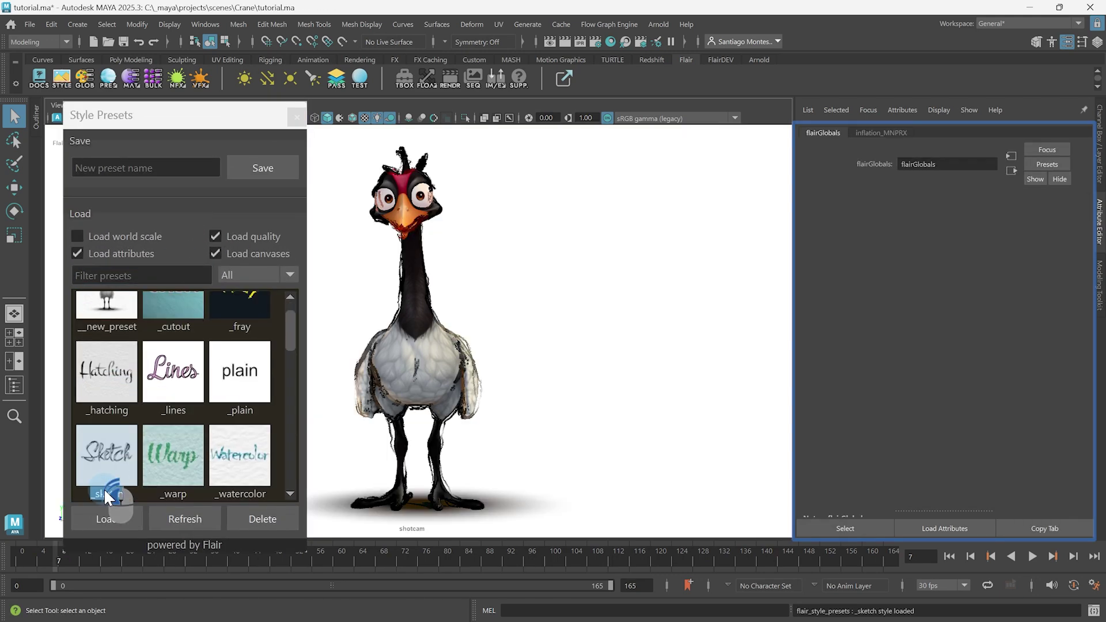
pyautogui.doubleClick(185, 360)
# Load the crane_fray preset, then the Warp-style crane preset, and finally crane_wc watercolor.
pyautogui.scroll(-5, 186, 357)
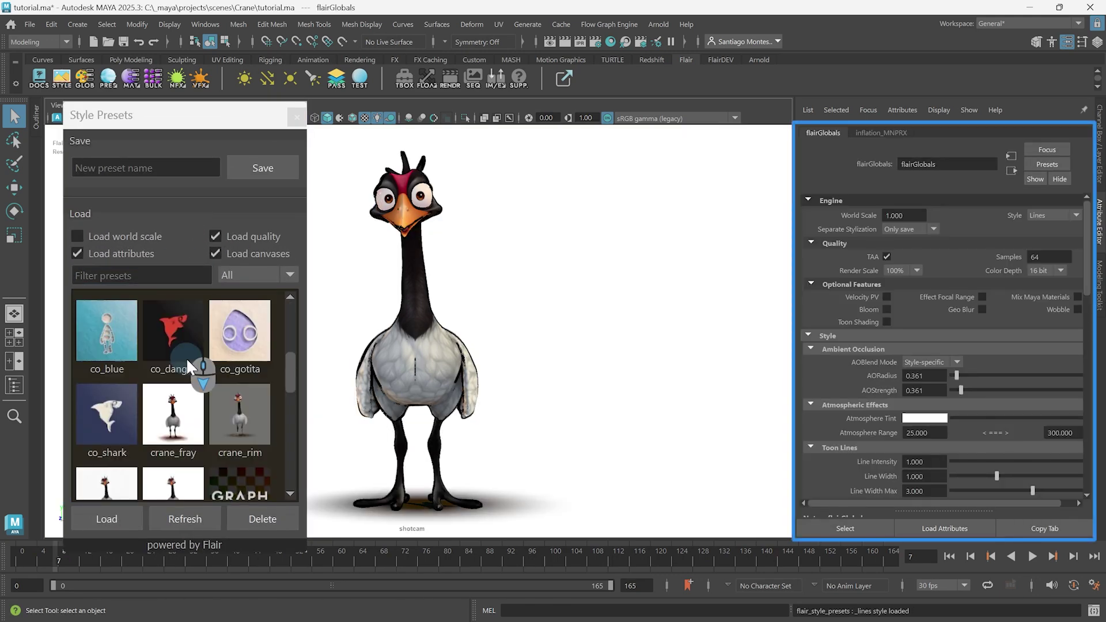
pyautogui.scroll(-3, 186, 358)
pyautogui.scroll(3, 181, 365)
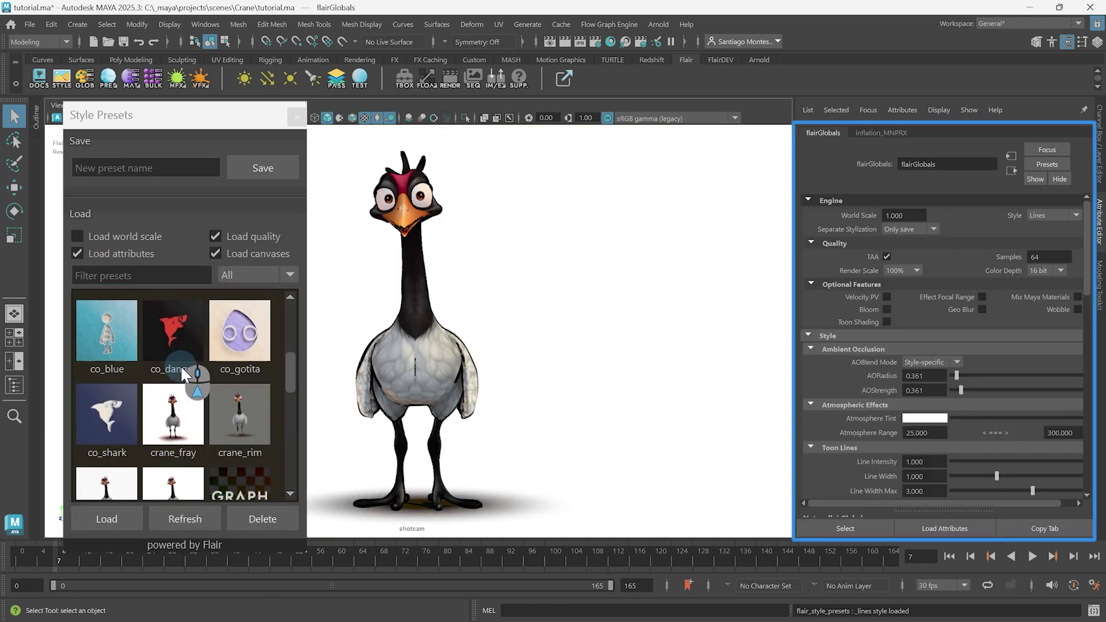
pyautogui.doubleClick(196, 430)
pyautogui.click(182, 486)
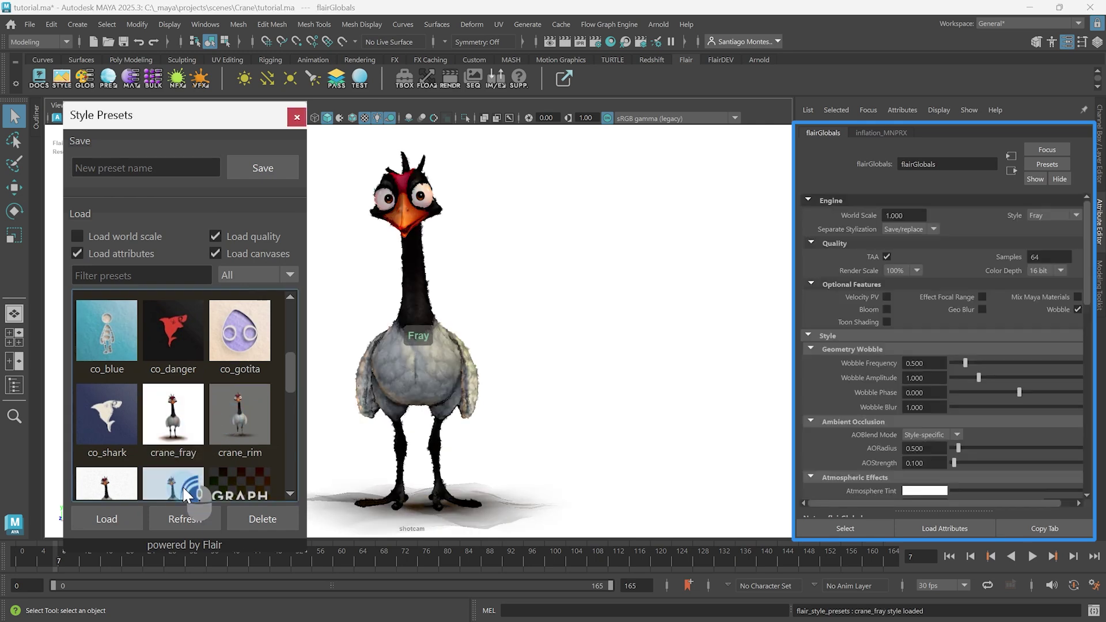
pyautogui.doubleClick(182, 485)
pyautogui.click(108, 464)
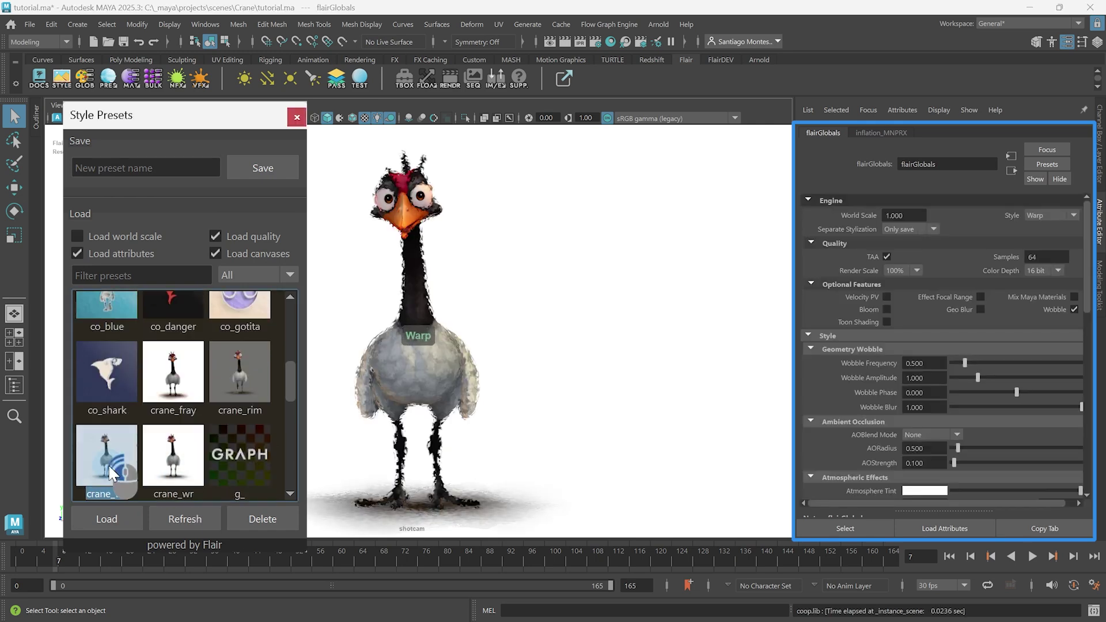
pyautogui.doubleClick(109, 465)
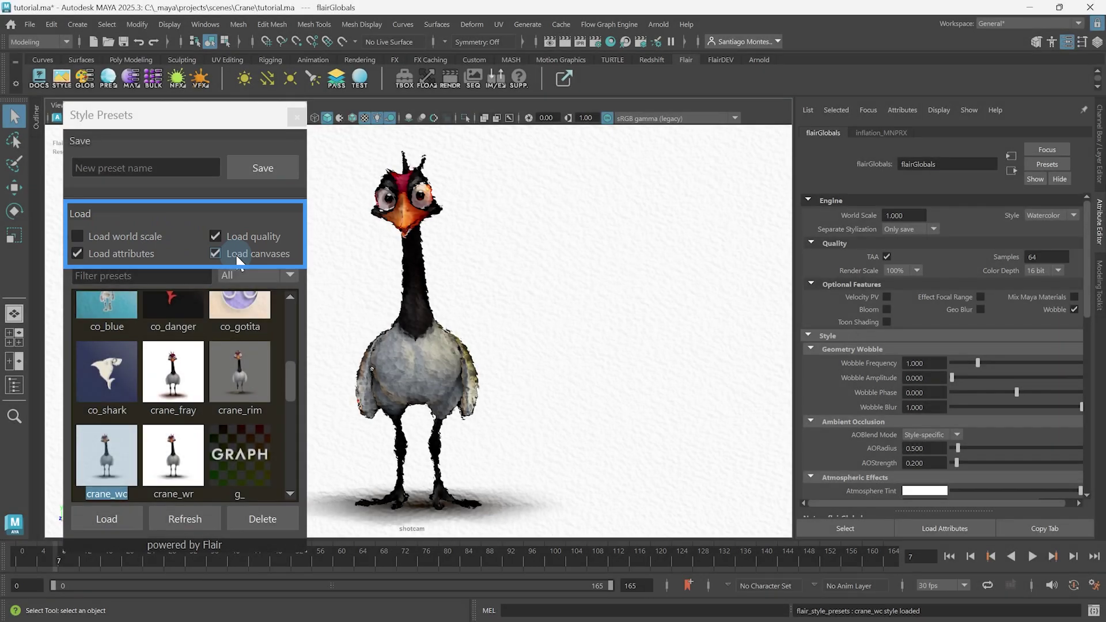
# Turn off Load canvases, apply crane_rim, then filter presets by 'wc_' and clear the filter.
pyautogui.click(236, 255)
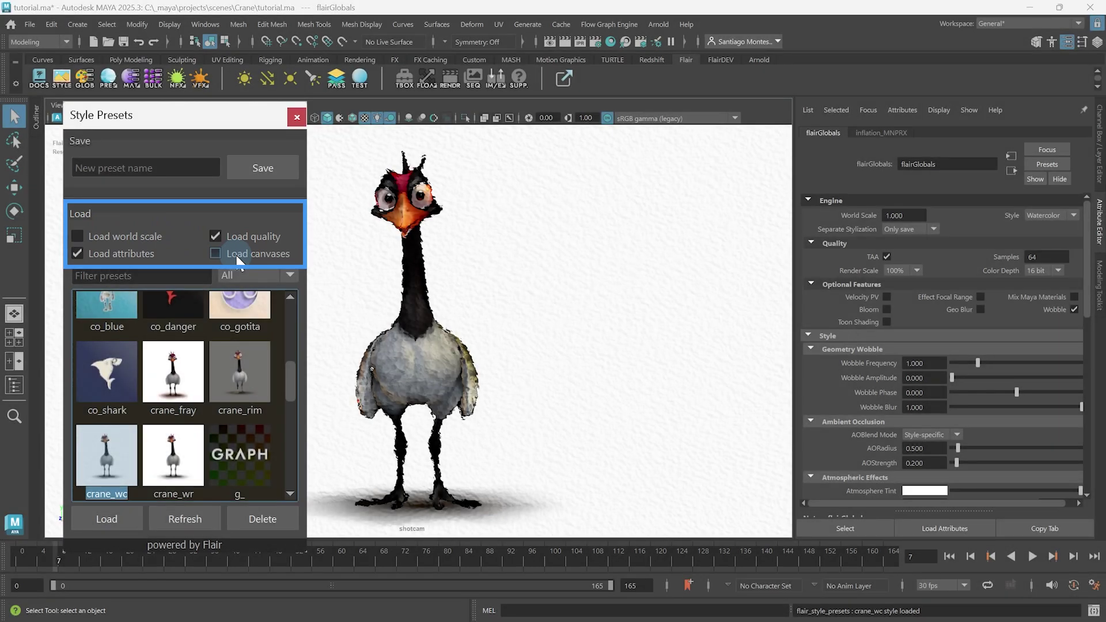
pyautogui.click(241, 367)
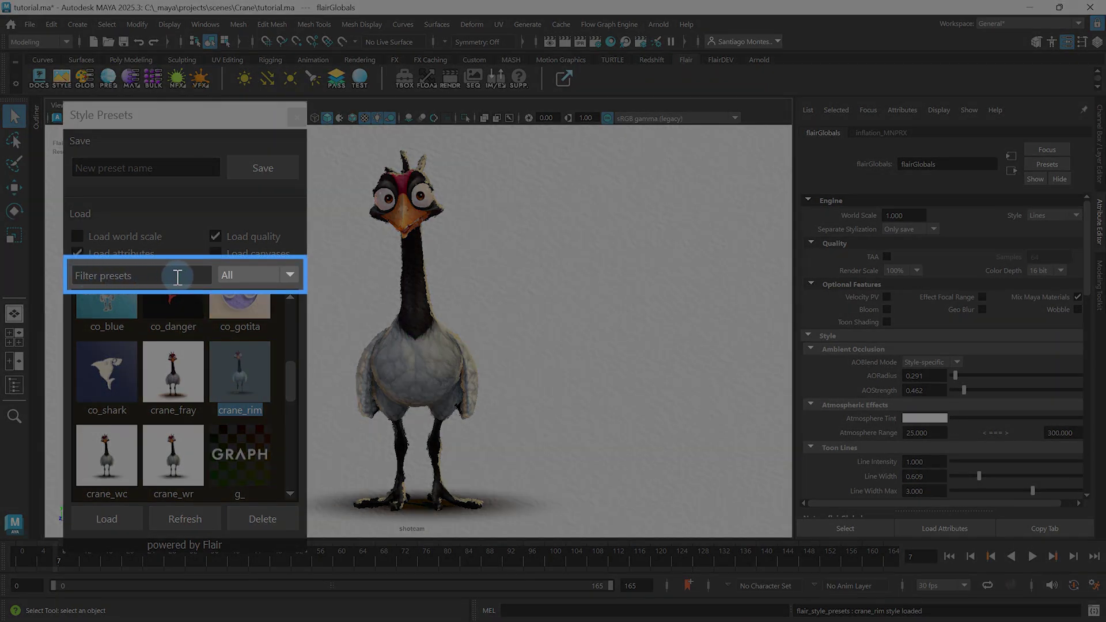
pyautogui.click(165, 277)
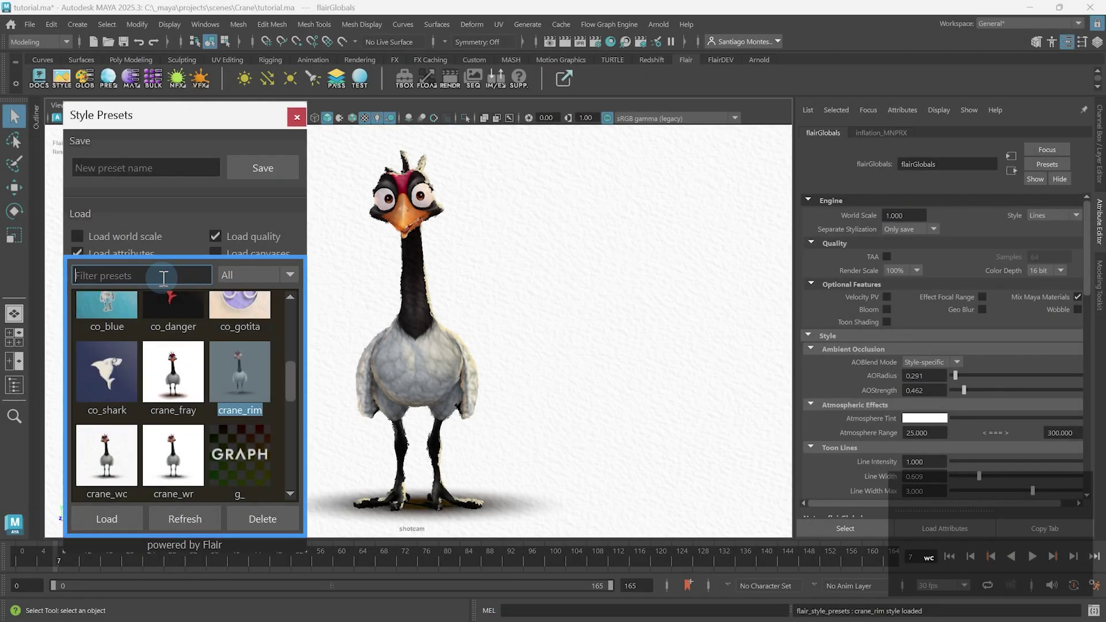
pyautogui.write('wc_')
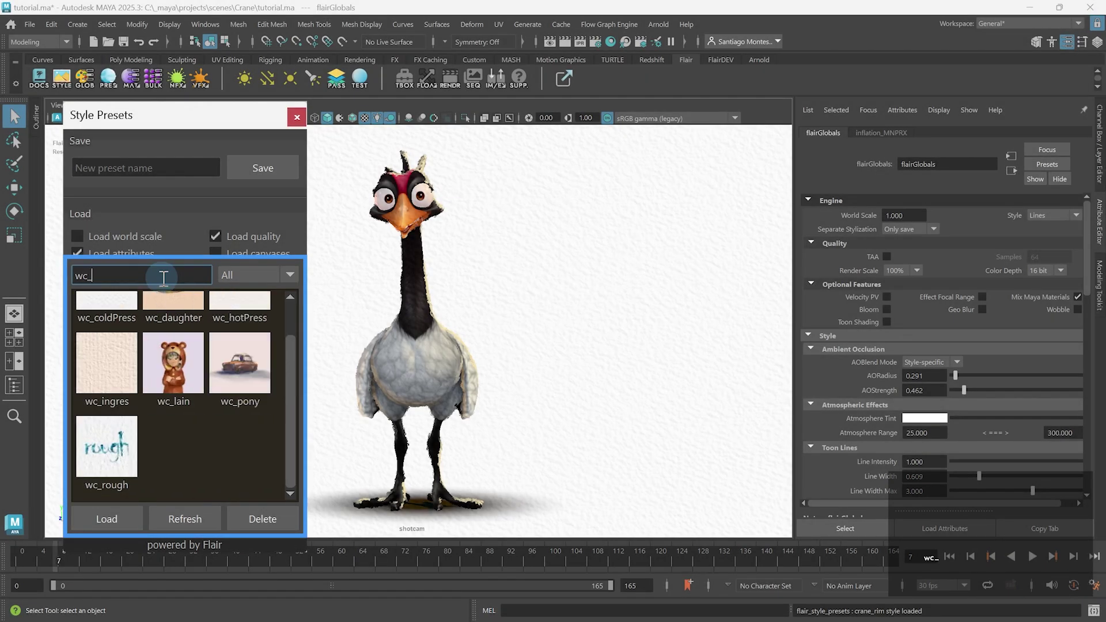
pyautogui.moveTo(282, 385); pyautogui.dragTo(290, 327)
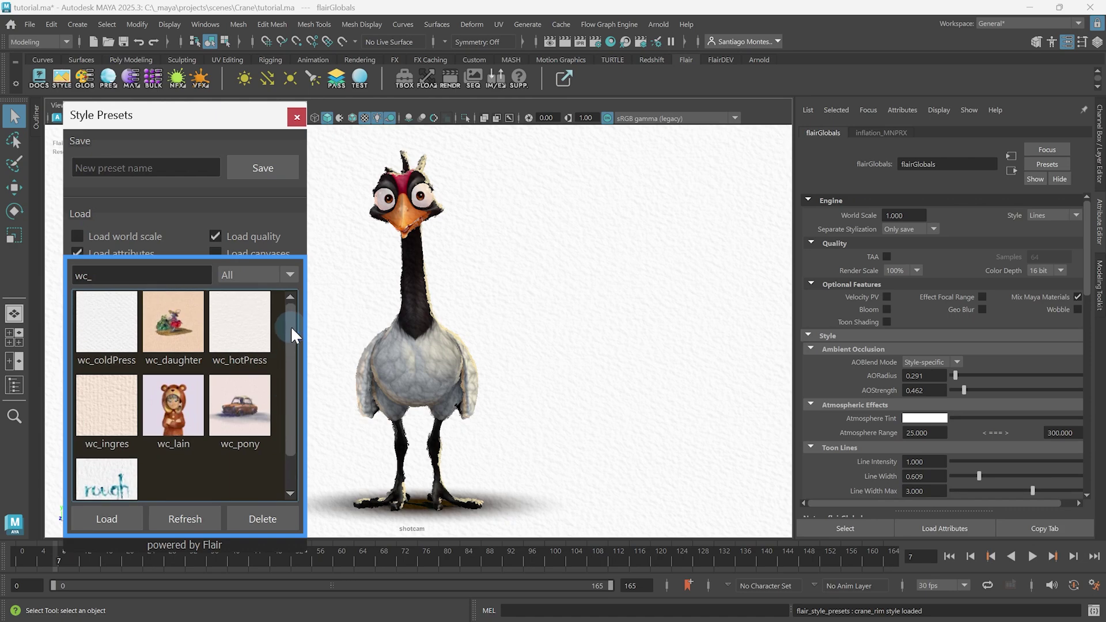
pyautogui.press('BackSpace')
pyautogui.press('BackSpace')
pyautogui.press('BackSpace')
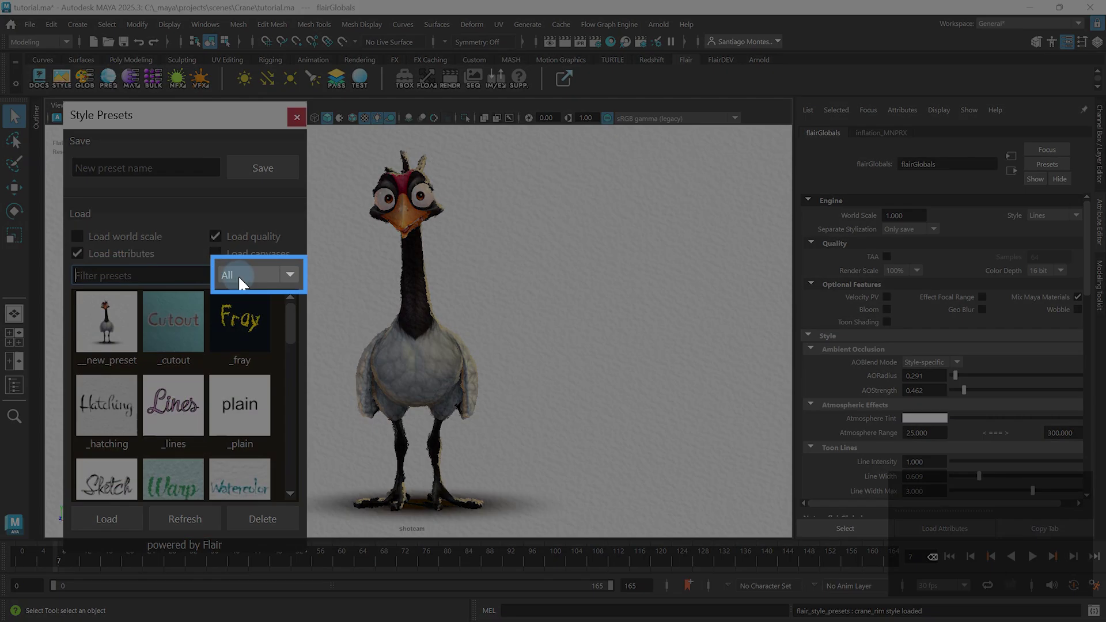
# Filter the preset list by the Watercolor style category, then by Sketch.
pyautogui.click(238, 275)
pyautogui.click(248, 318)
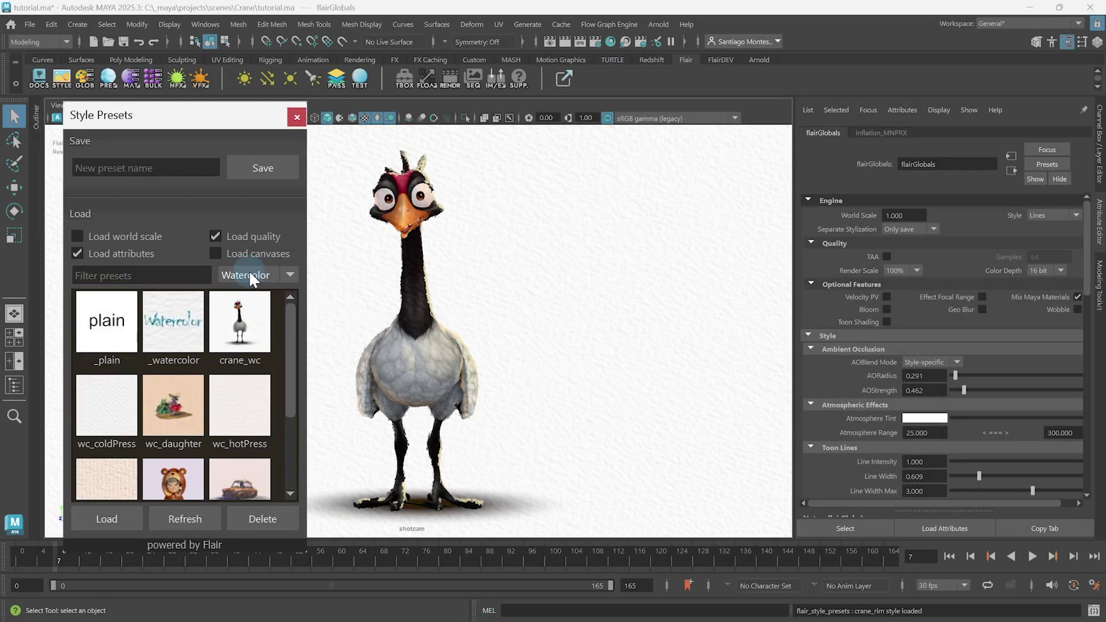
pyautogui.click(249, 274)
pyautogui.click(249, 385)
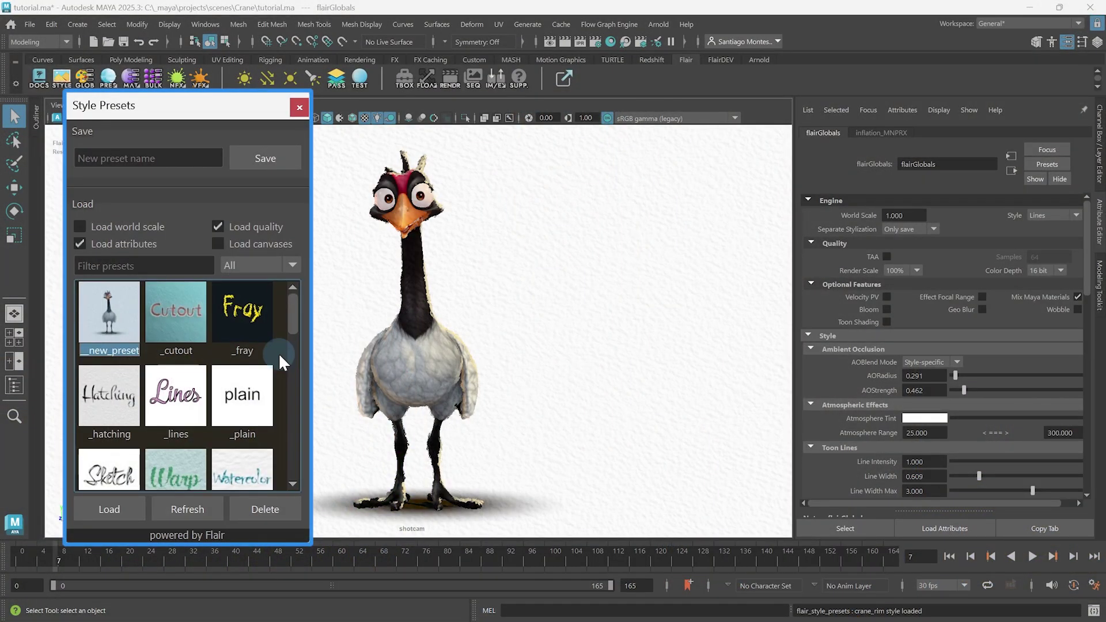
# Open the _lines preset's JSON file for editing in Visual Studio Code.
pyautogui.click(189, 395)
pyautogui.rightClick(189, 394)
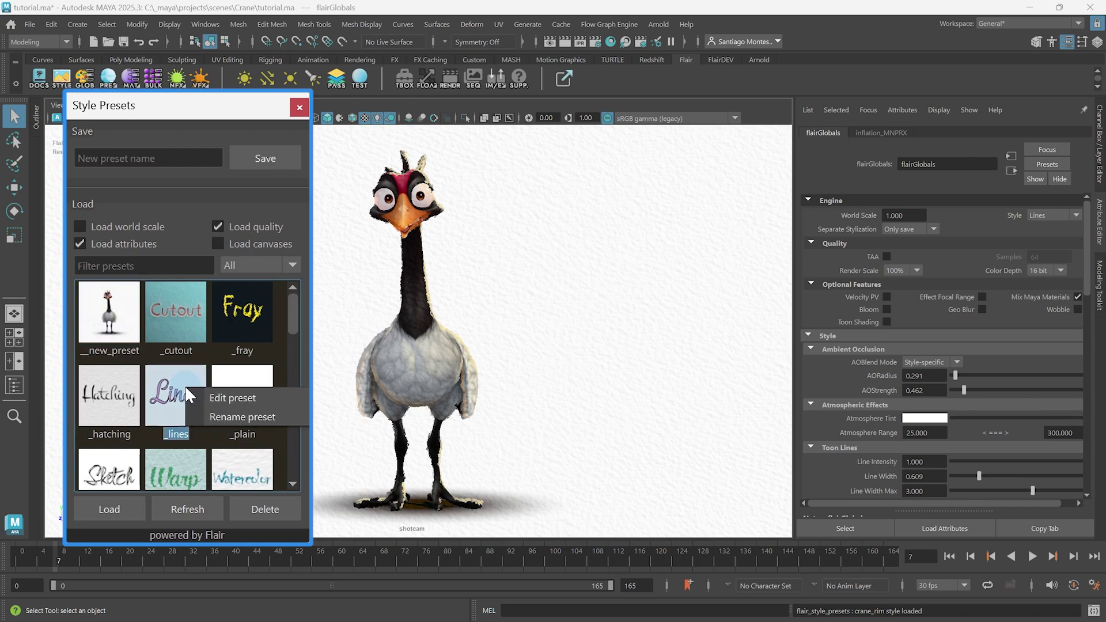
pyautogui.click(222, 397)
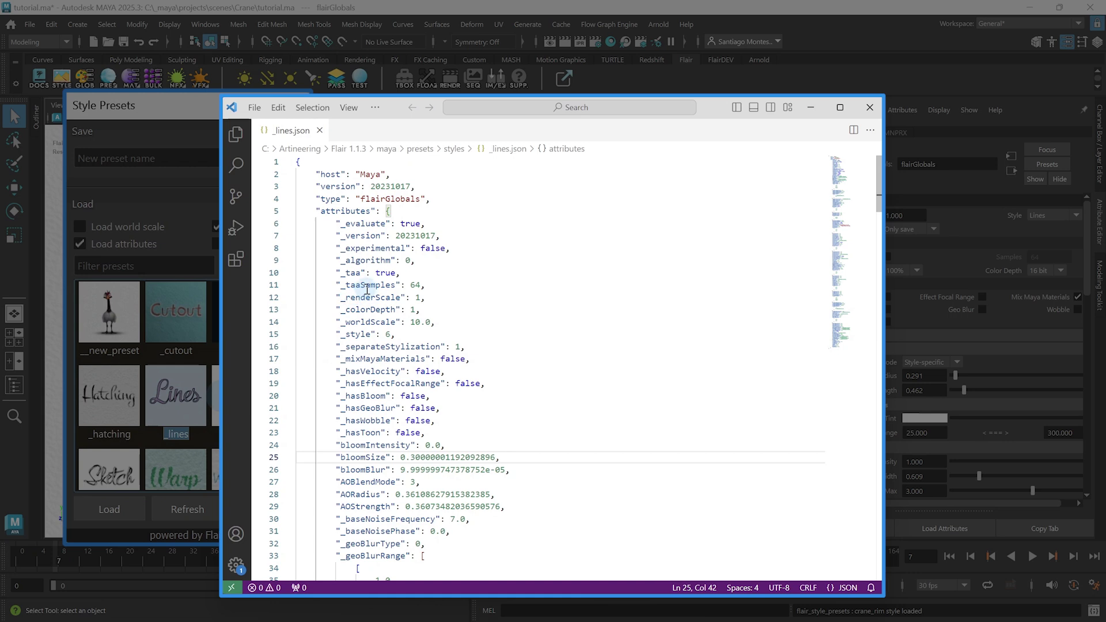
# Highlight the _taaSamples value of 64, the bloomSize value and the AORadius value in _lines.json.
pyautogui.doubleClick(372, 286)
pyautogui.doubleClick(415, 286)
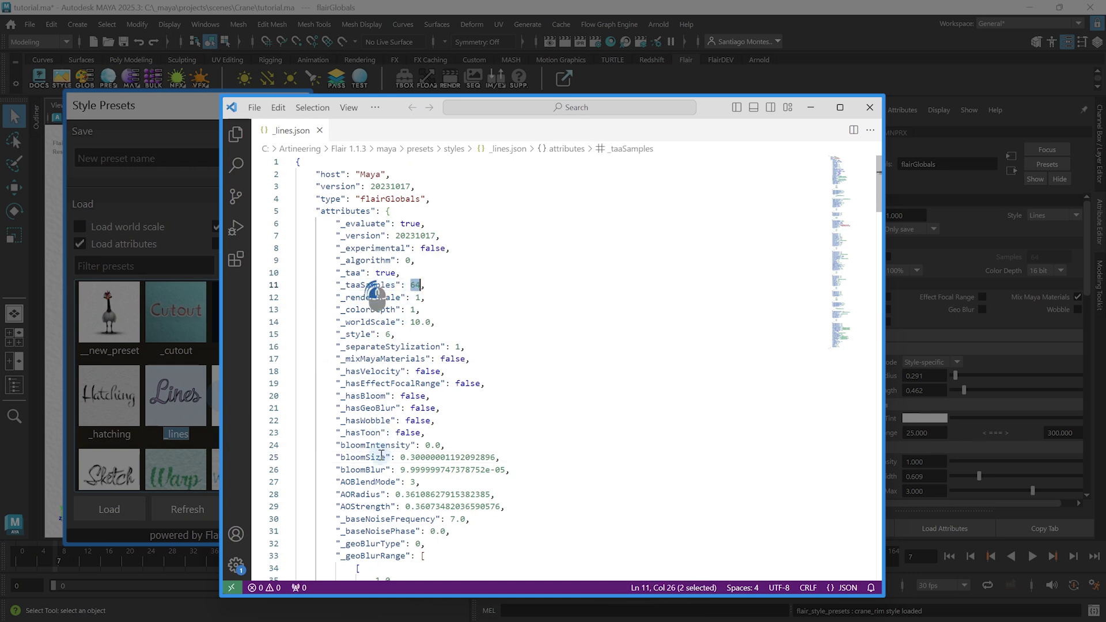
pyautogui.doubleClick(455, 458)
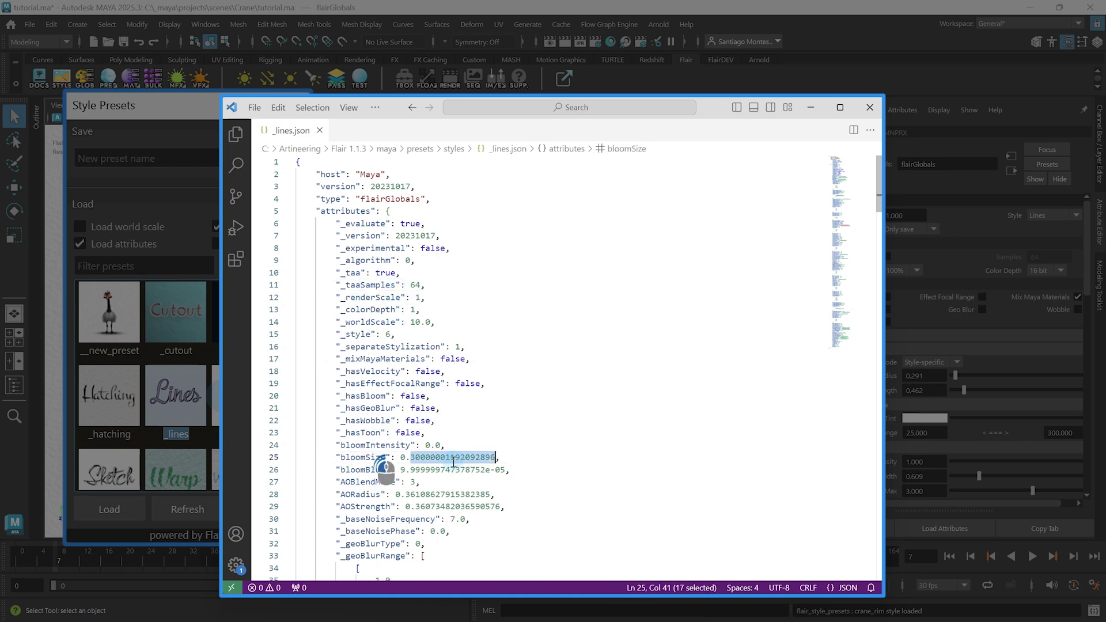
pyautogui.doubleClick(357, 495)
pyautogui.doubleClick(456, 496)
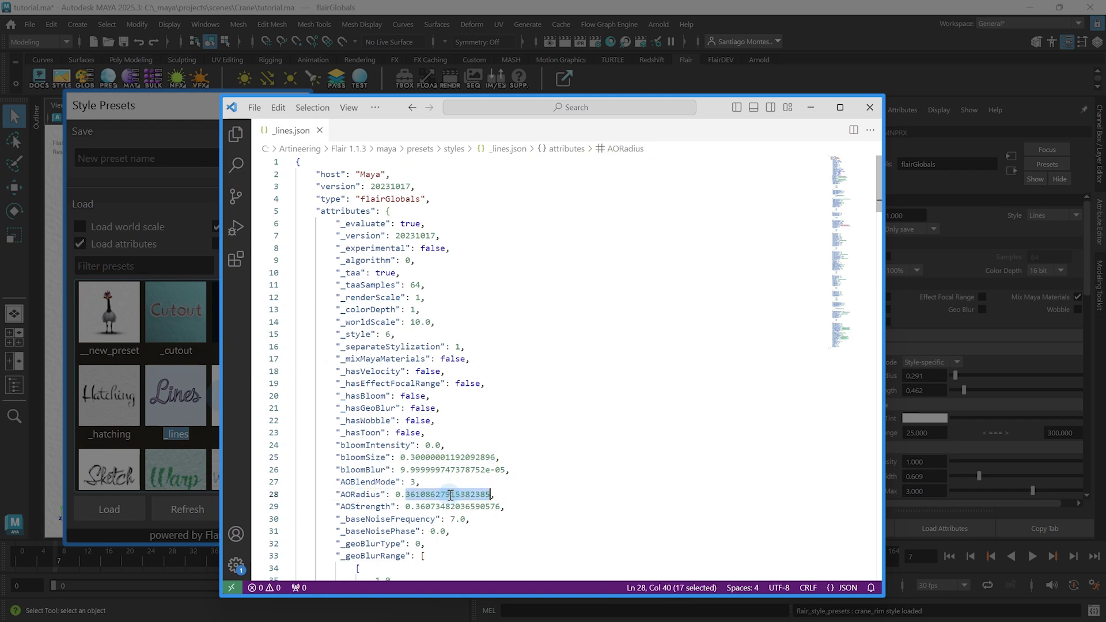
pyautogui.click(533, 479)
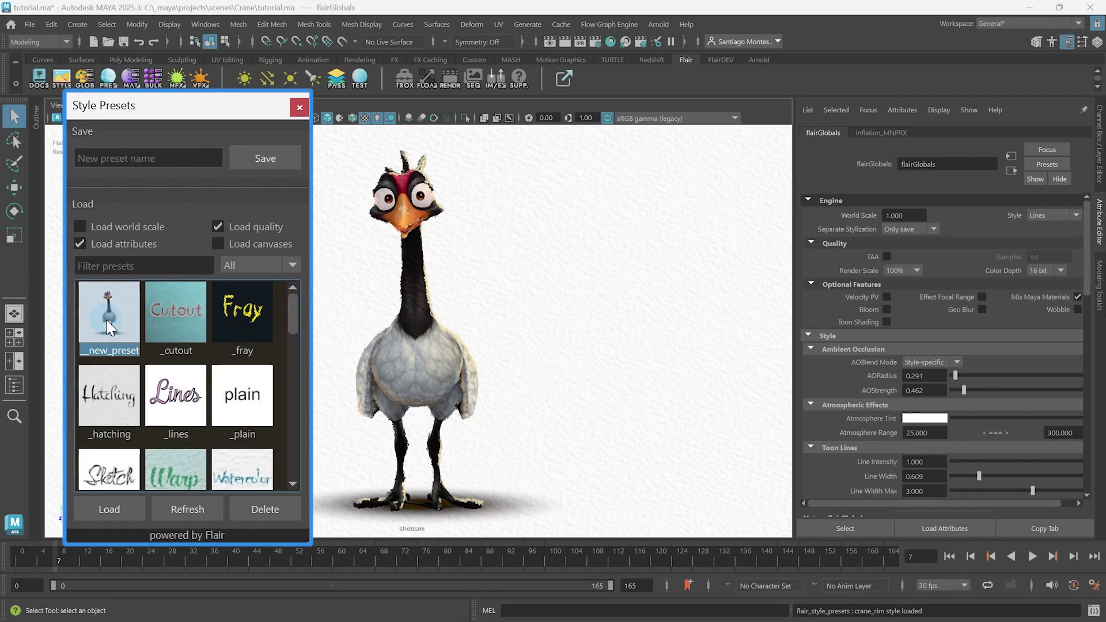
# Rename the __new_preset preset to __new_preset_2.
pyautogui.rightClick(106, 318)
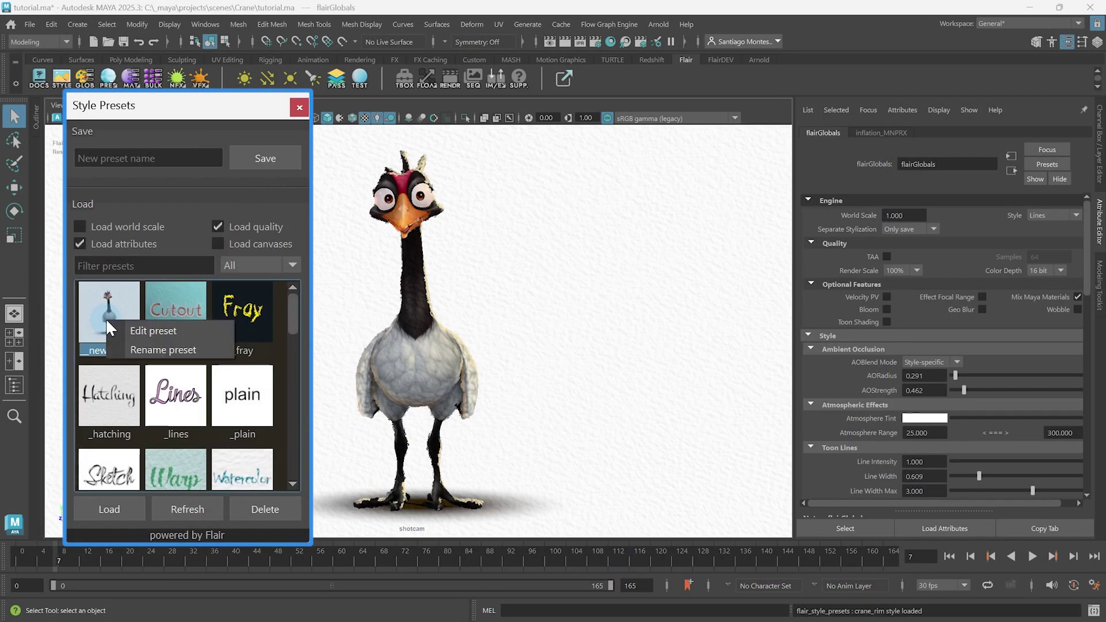
pyautogui.click(144, 350)
pyautogui.click(212, 324)
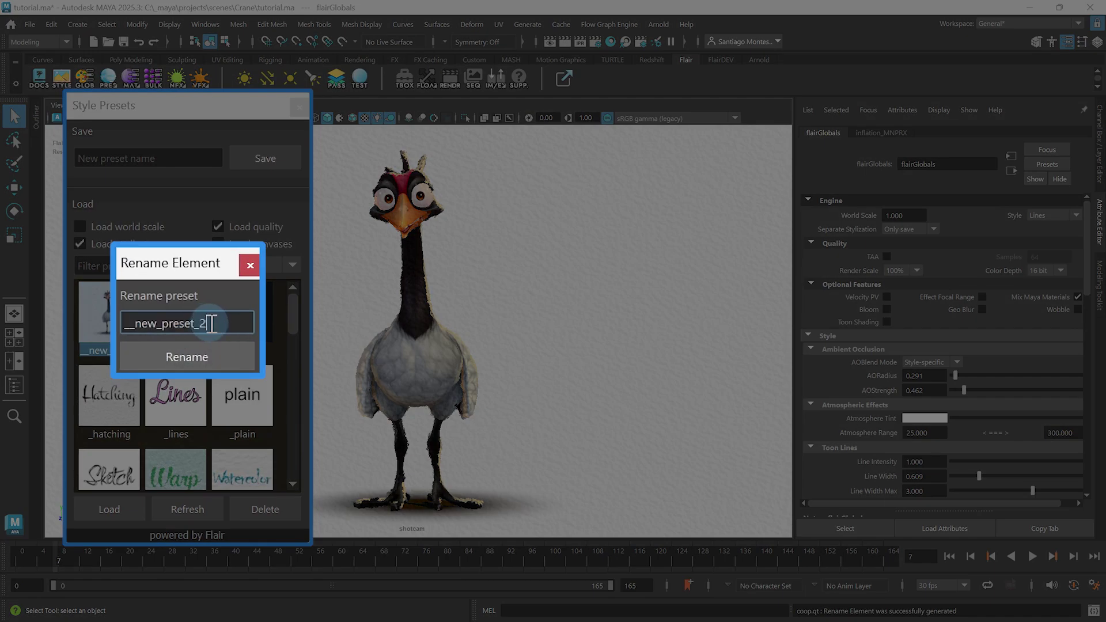
pyautogui.write('_2')
pyautogui.press('Return')
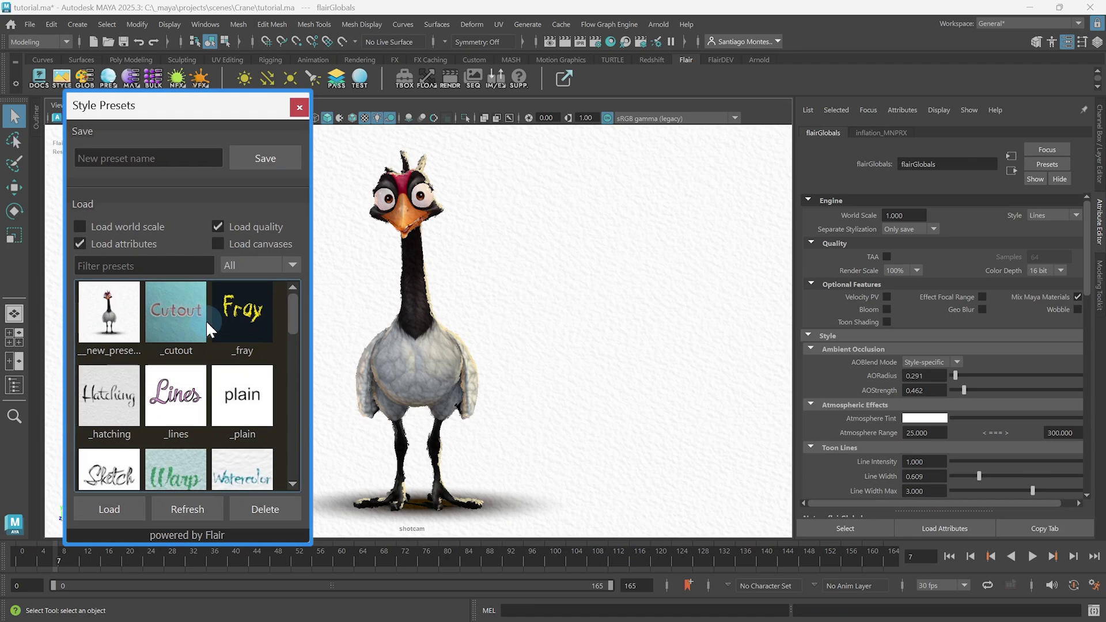
# Delete the __new_preset_2 preset and confirm the deletion.
pyautogui.click(119, 321)
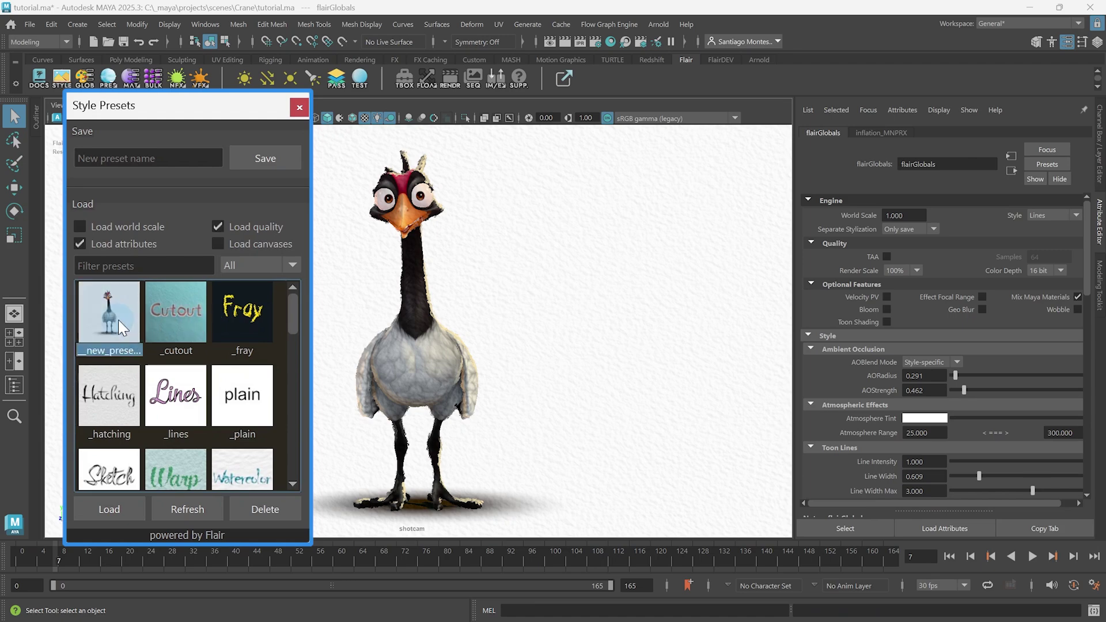
pyautogui.click(252, 512)
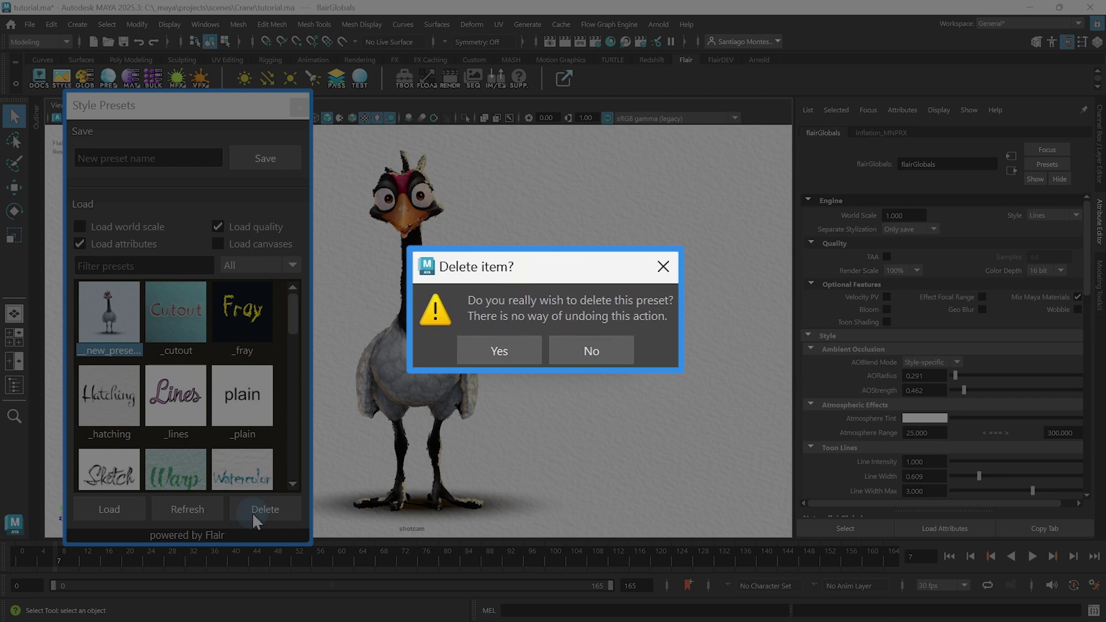
pyautogui.click(573, 268)
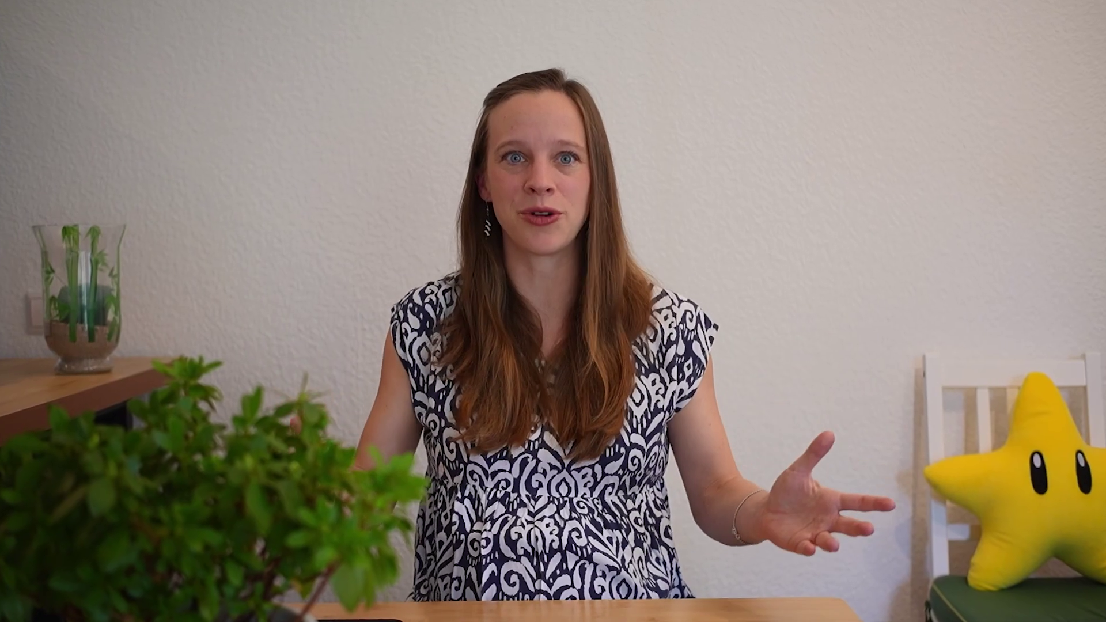
# Save the current look as a new preset named '__new_preset' and select it.
pyautogui.click(499, 351)
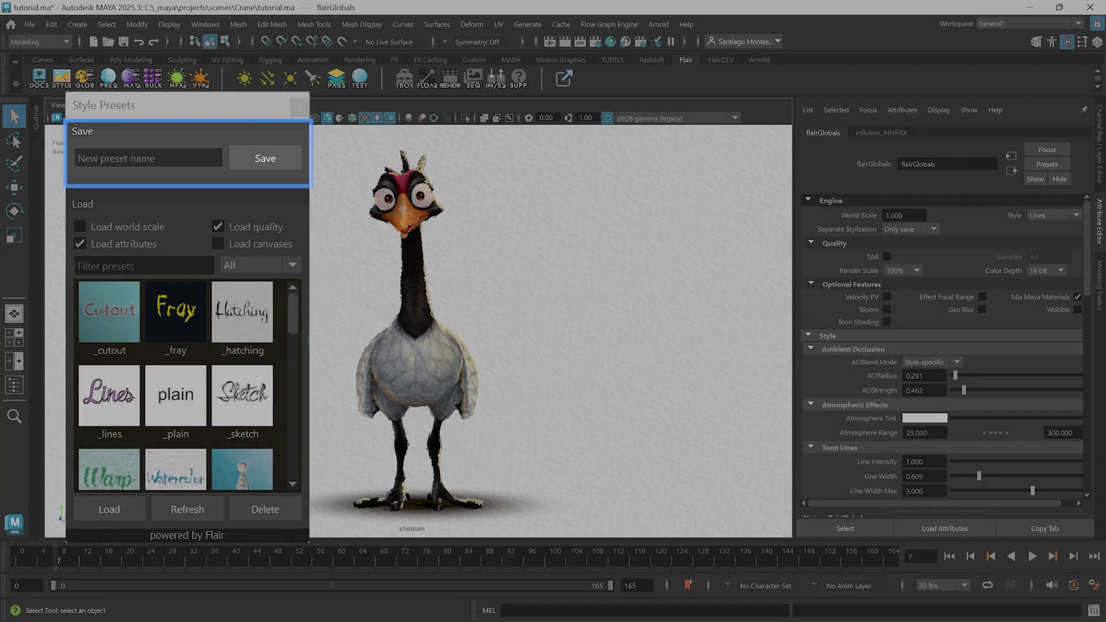
pyautogui.click(145, 161)
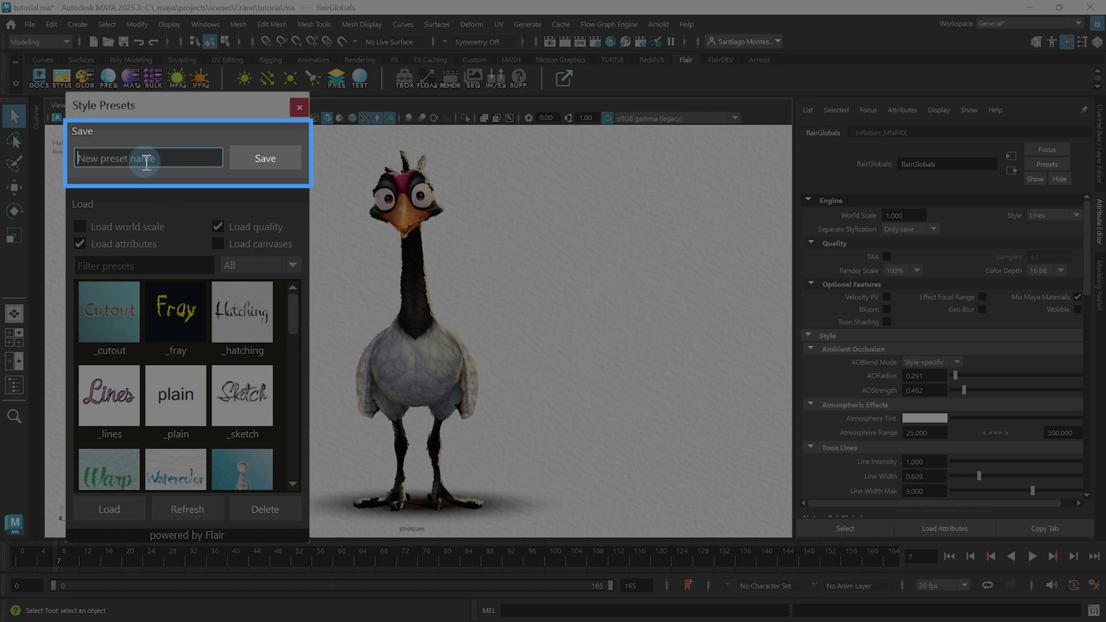
pyautogui.write('__new_preset')
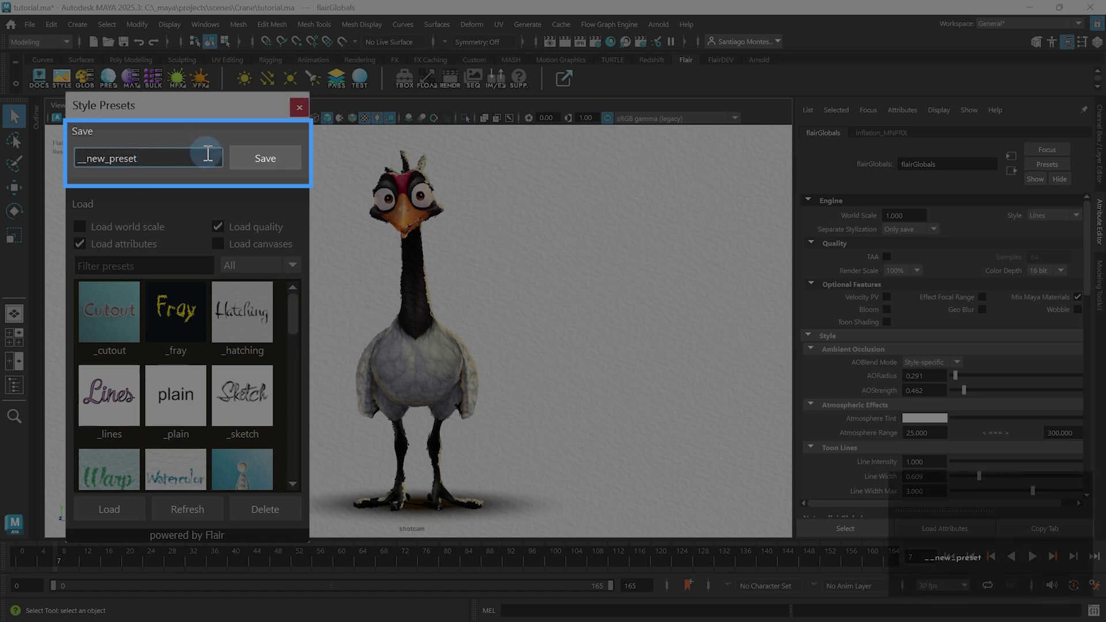
pyautogui.click(249, 157)
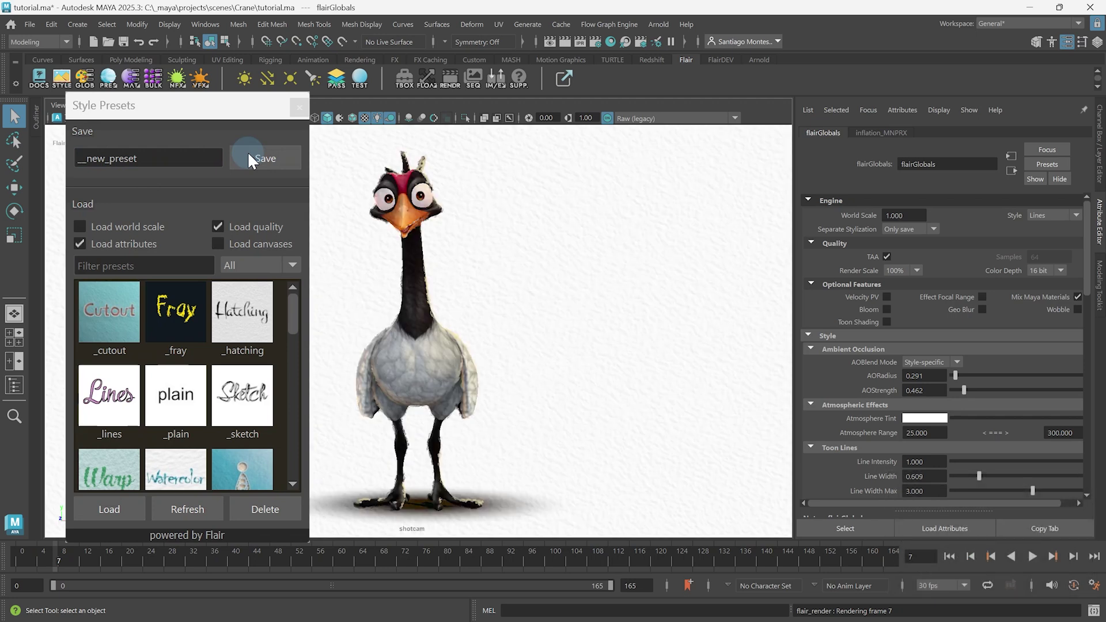
pyautogui.click(123, 301)
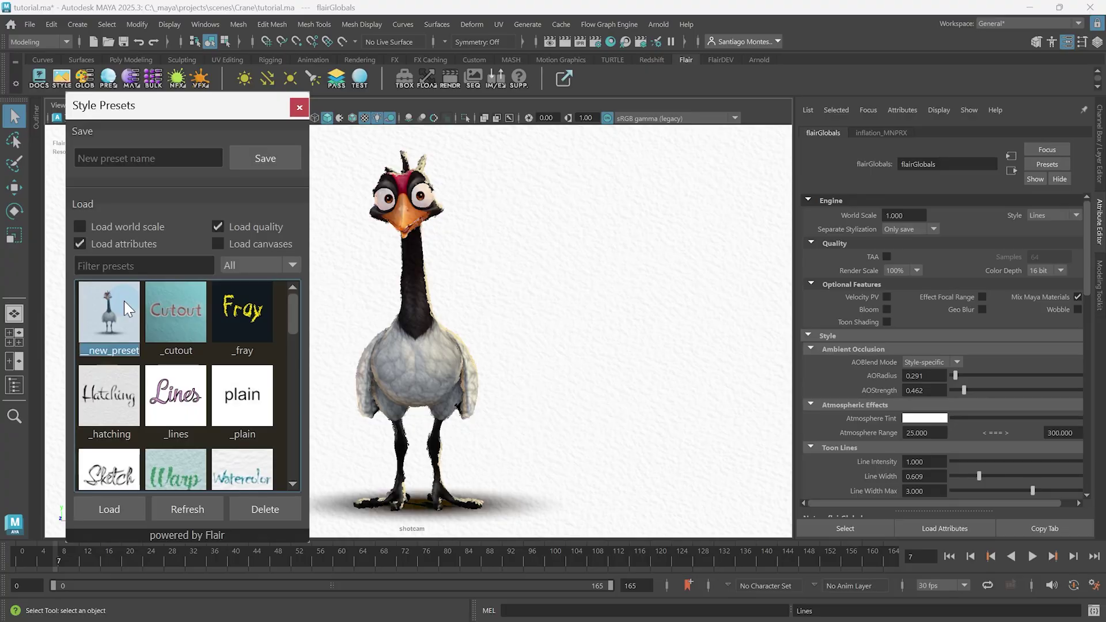
# Close Style Presets, play the crane animation, and load the Warp-style crane preset.
pyautogui.click(319, 295)
pyautogui.click(299, 107)
pyautogui.hotkey('alt', 'v')
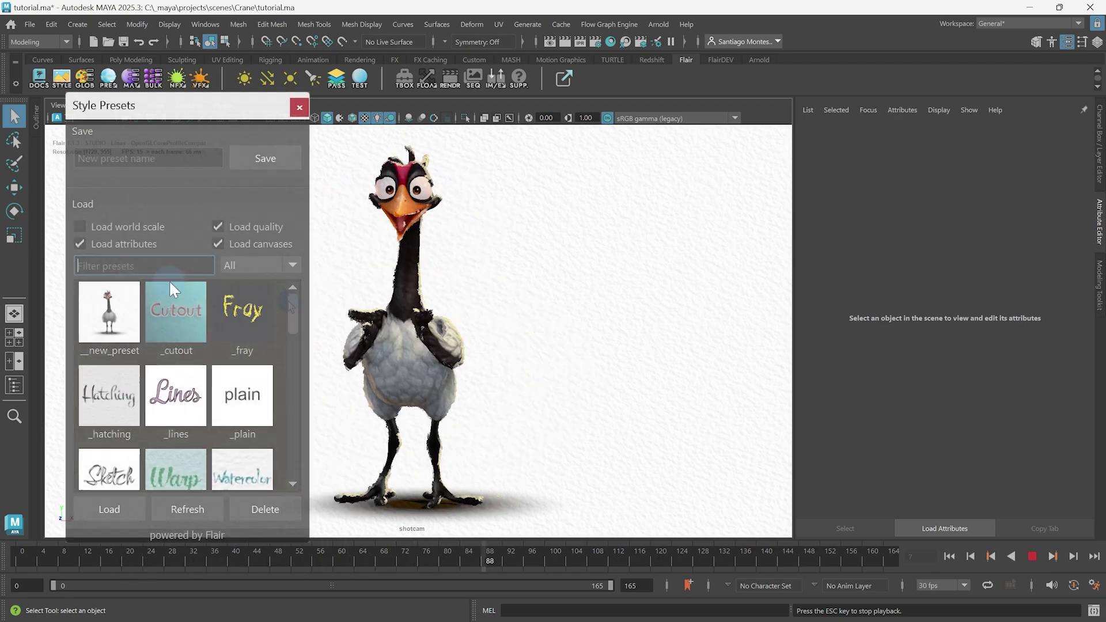
pyautogui.scroll(-5, 188, 348)
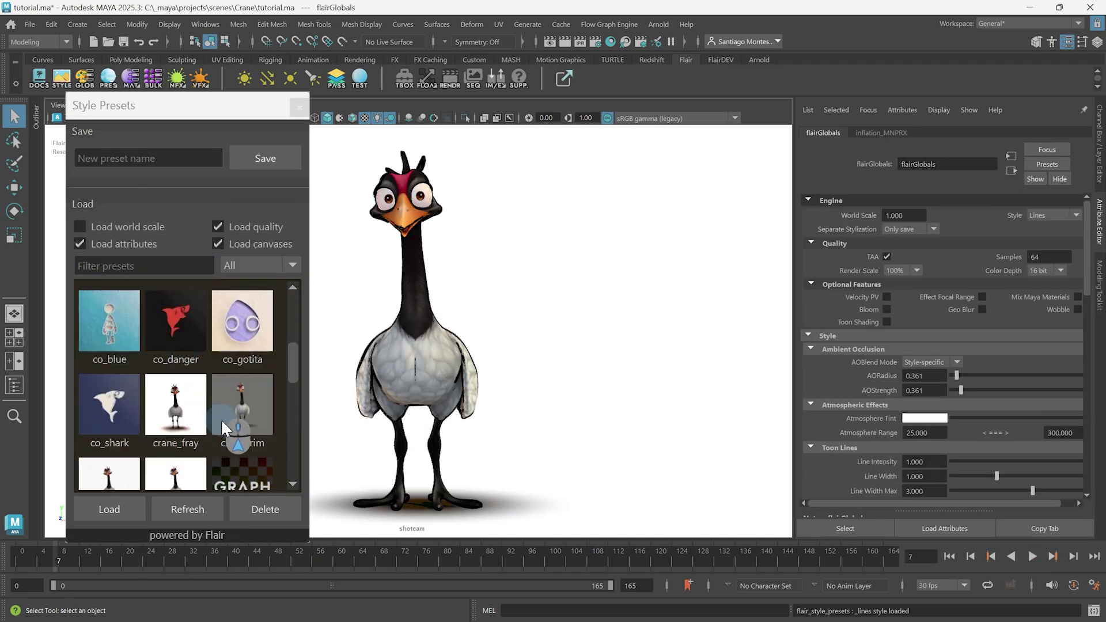
pyautogui.doubleClick(185, 476)
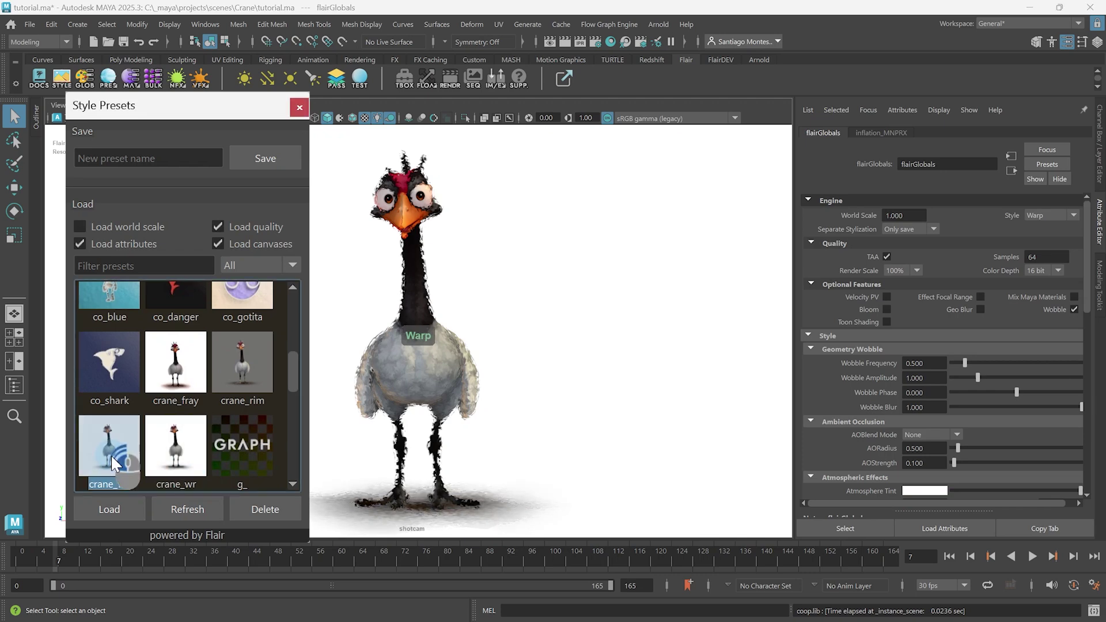
pyautogui.click(146, 160)
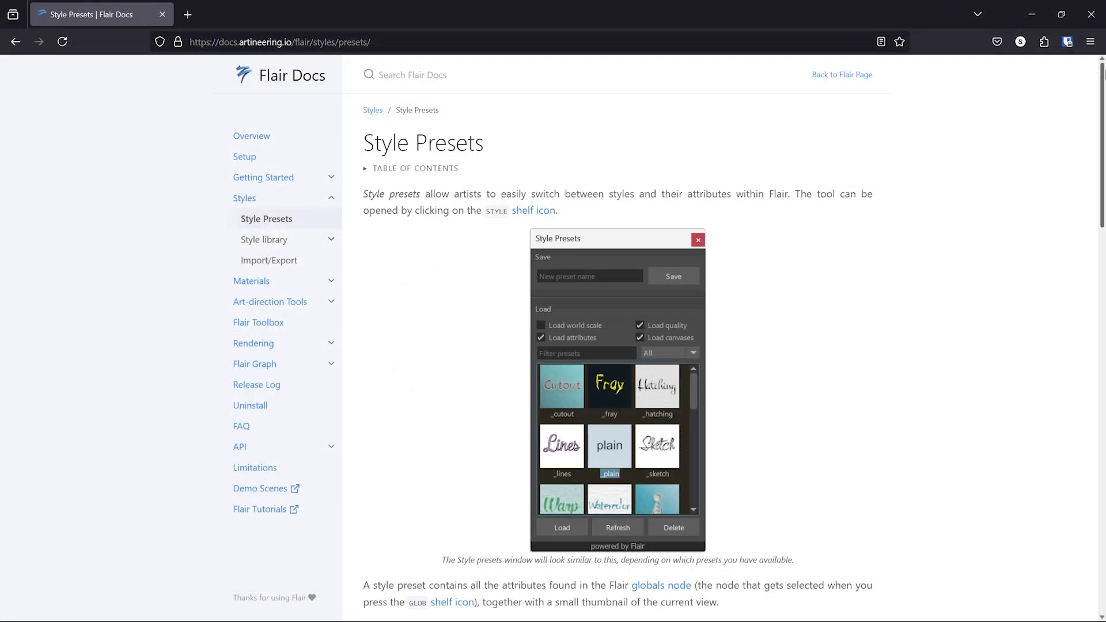
# Scroll the Flair Docs Style Presets page through the Saving, Loading and Deleting presets sections.
pyautogui.moveTo(1103, 75); pyautogui.dragTo(1103, 296)
pyautogui.moveTo(1103, 340); pyautogui.dragTo(1103, 471)
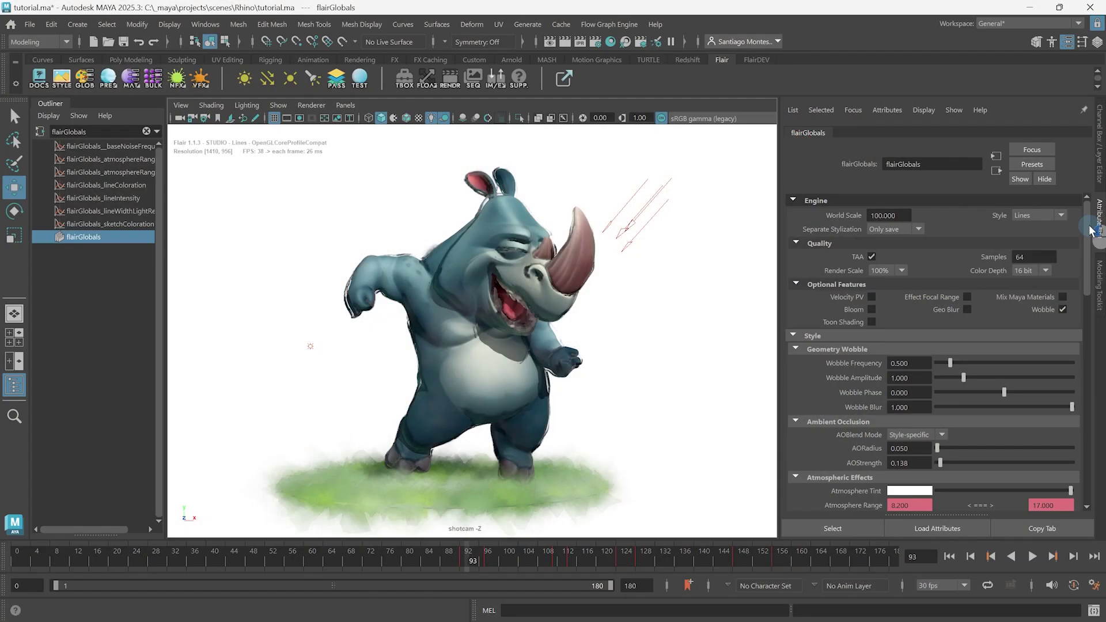
pyautogui.moveTo(1087, 270); pyautogui.dragTo(1083, 207)
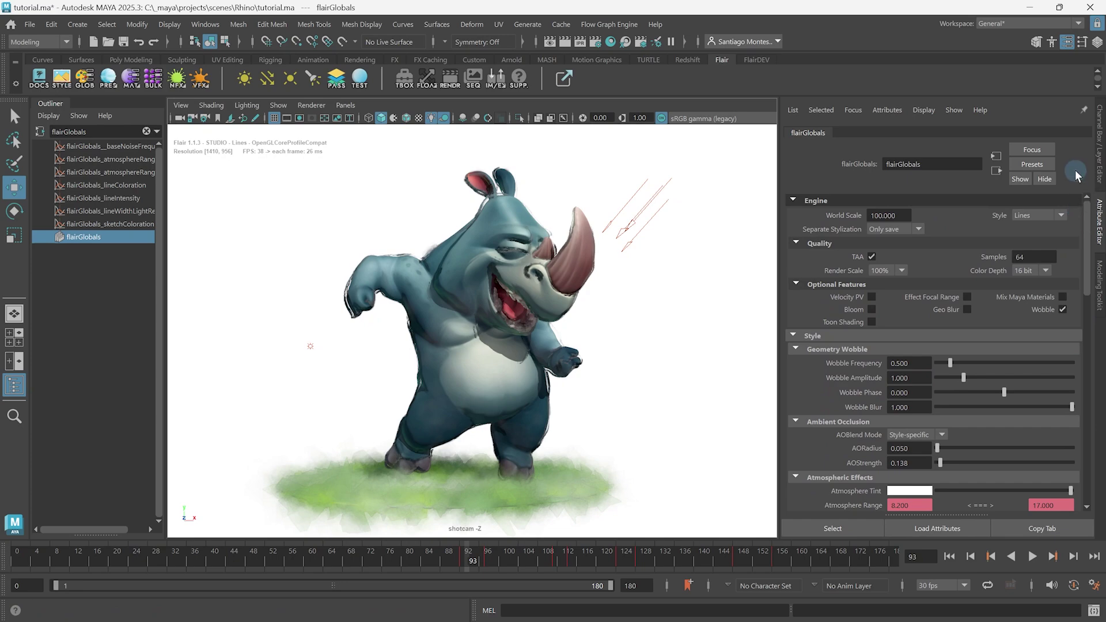